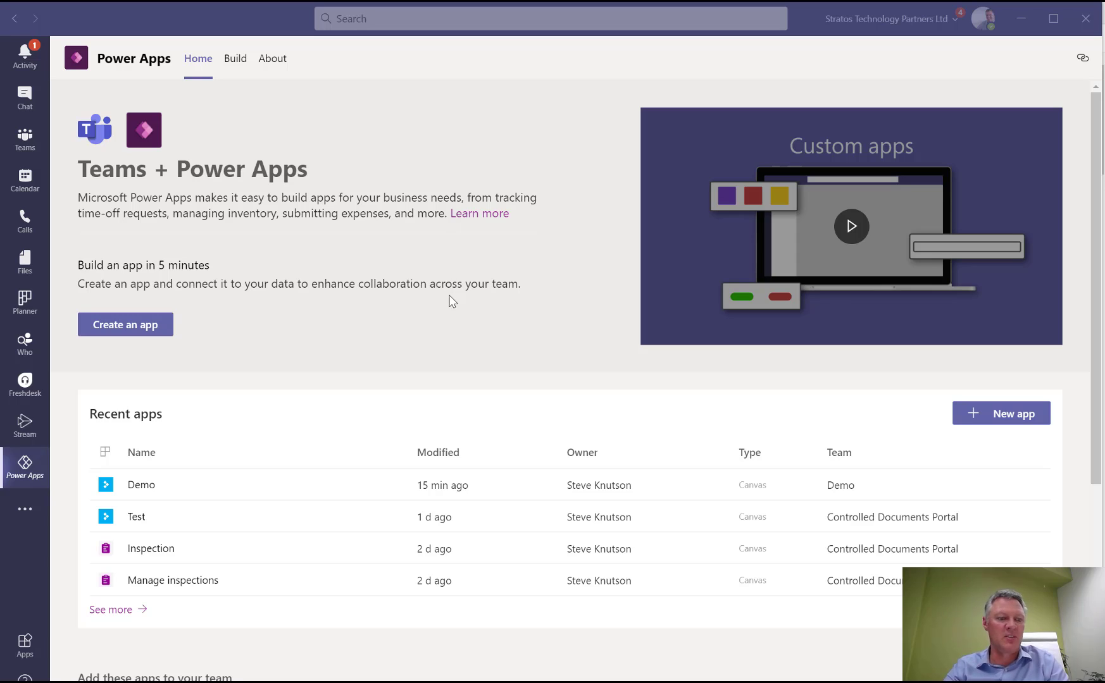
# Step: Search the additional Teams apps for "powerapps" and close the app finder without opening anything
pyautogui.click(28, 511)
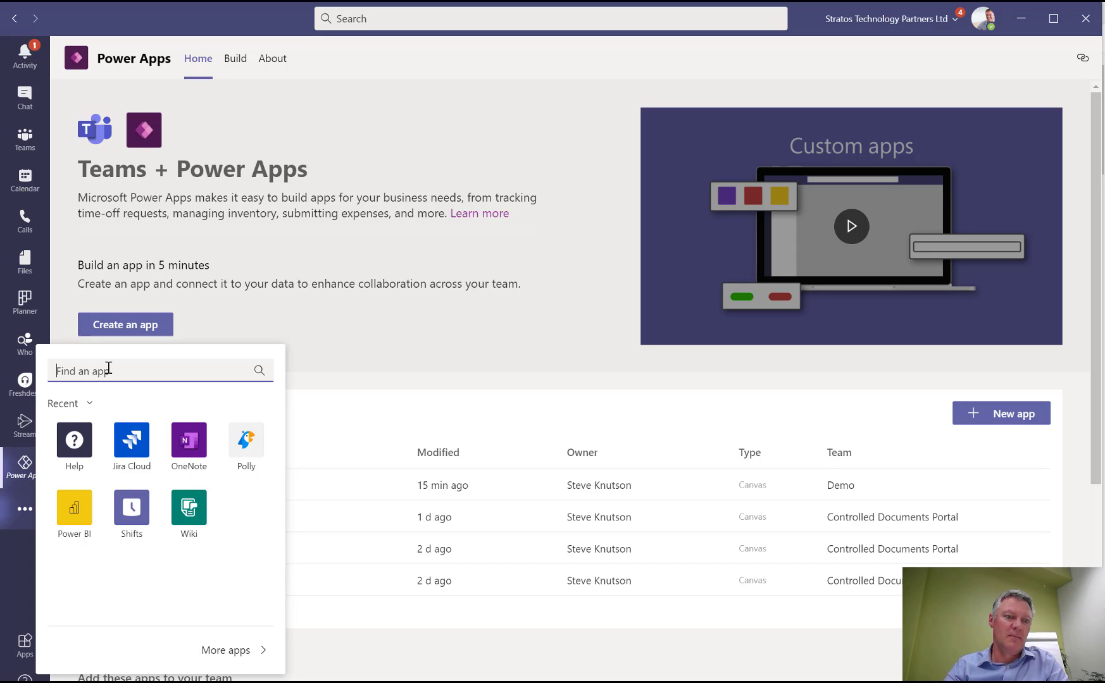
pyautogui.write('powerapps')
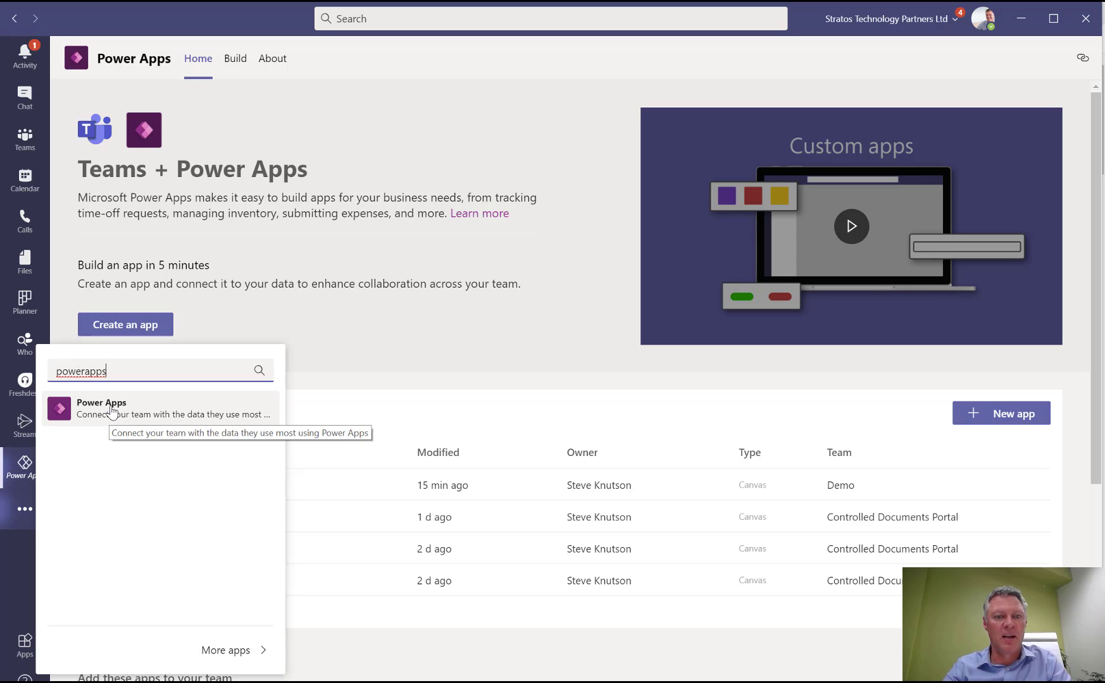
pyautogui.click(433, 345)
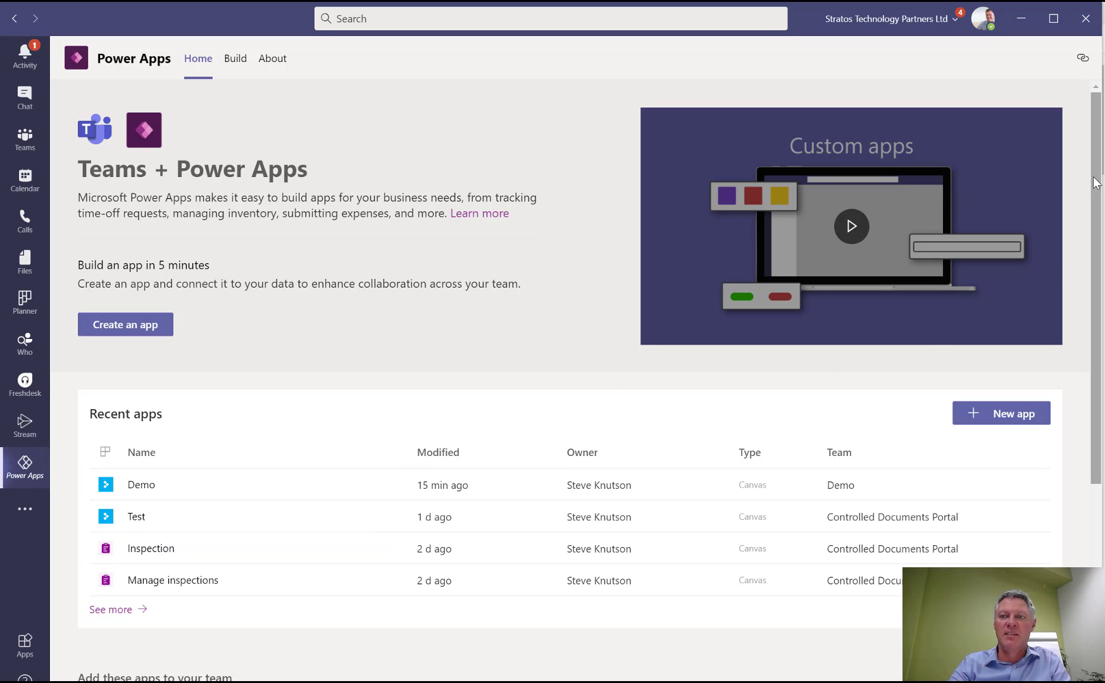
# Step: Look over the Power Apps home page, including the recent apps, suggested team apps and learning resources
pyautogui.moveTo(1092, 181); pyautogui.dragTo(1101, 402)
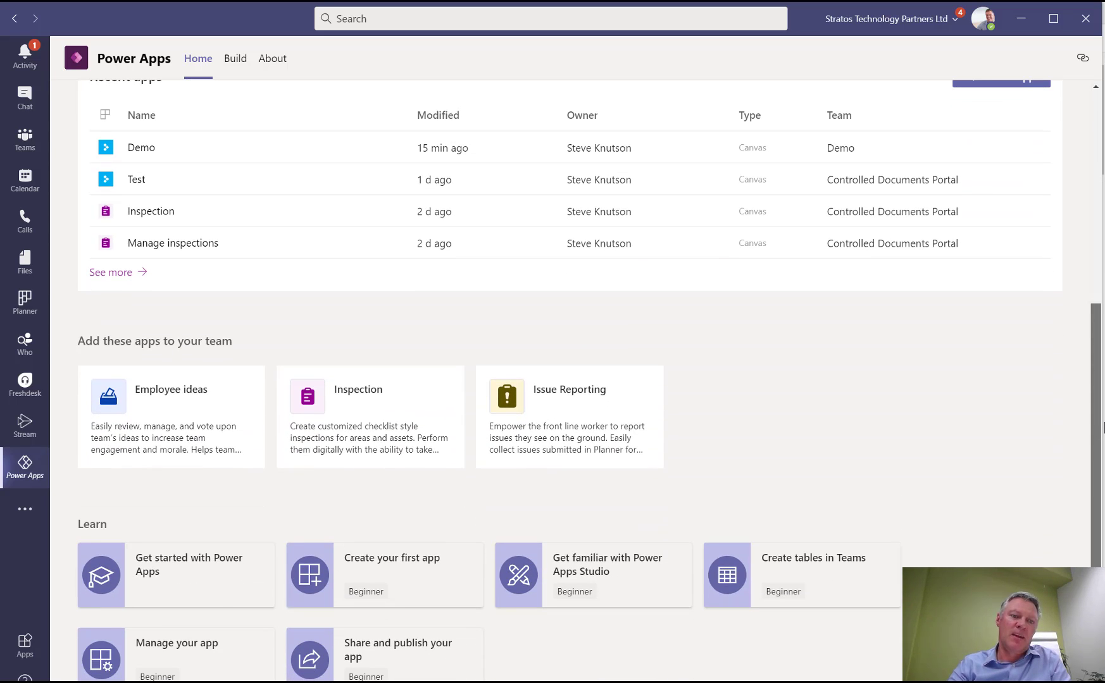
pyautogui.moveTo(1103, 384); pyautogui.dragTo(1102, 417)
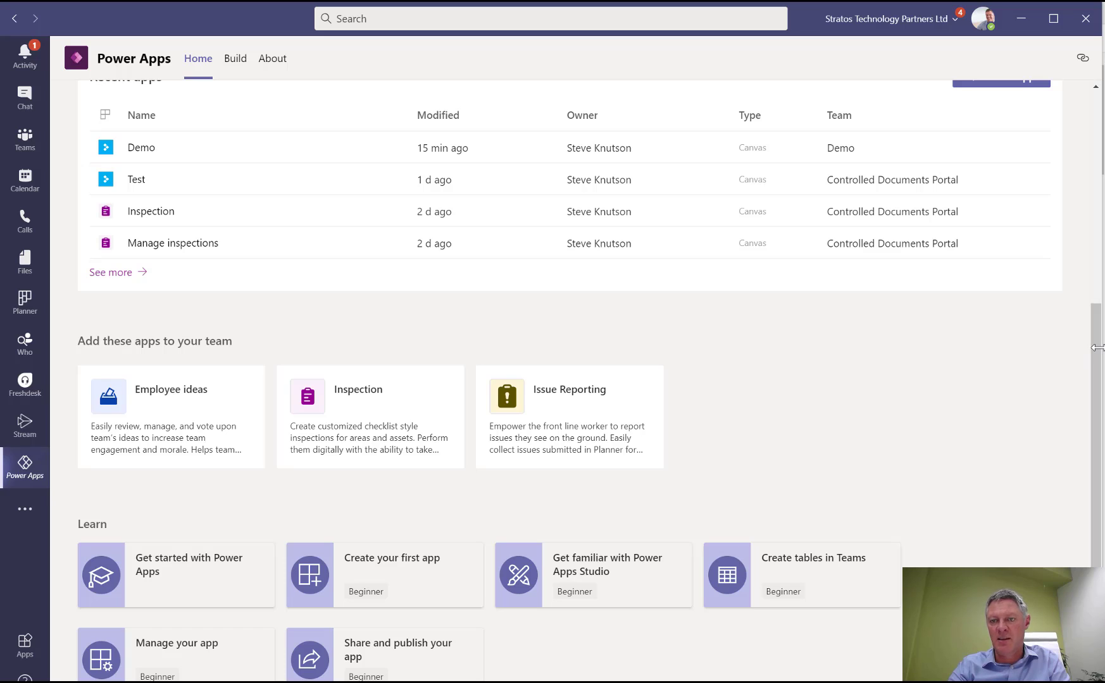
pyautogui.scroll(5, 1097, 348)
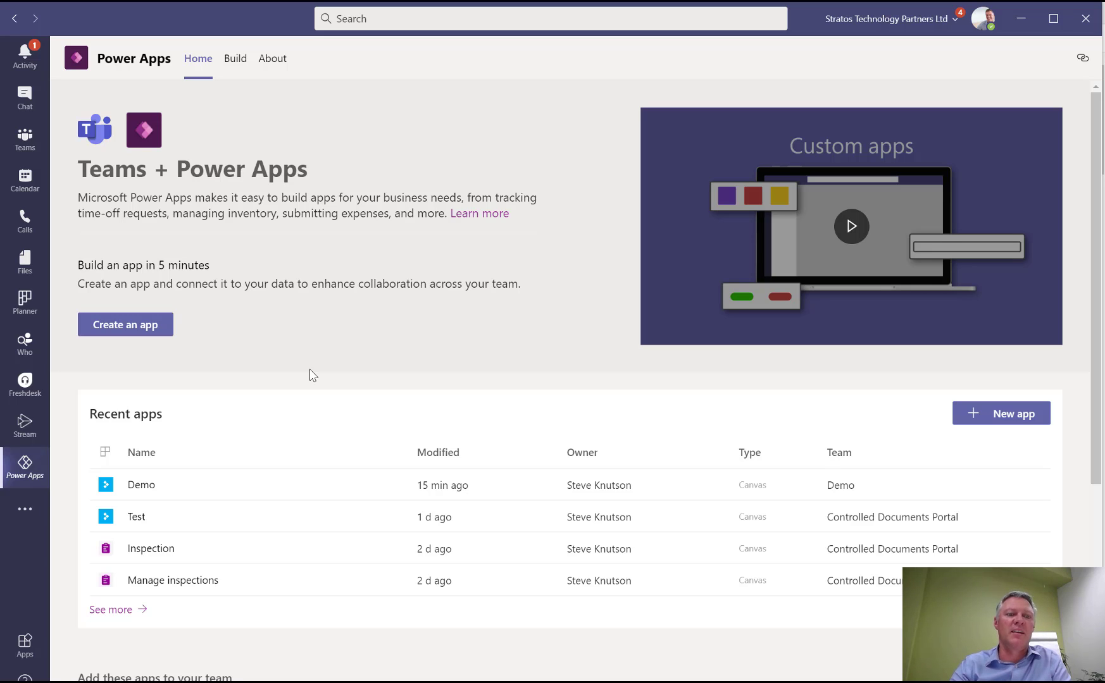
# Step: Open the Test app for editing and view the tables and connectors offered as data sources
pyautogui.click(135, 519)
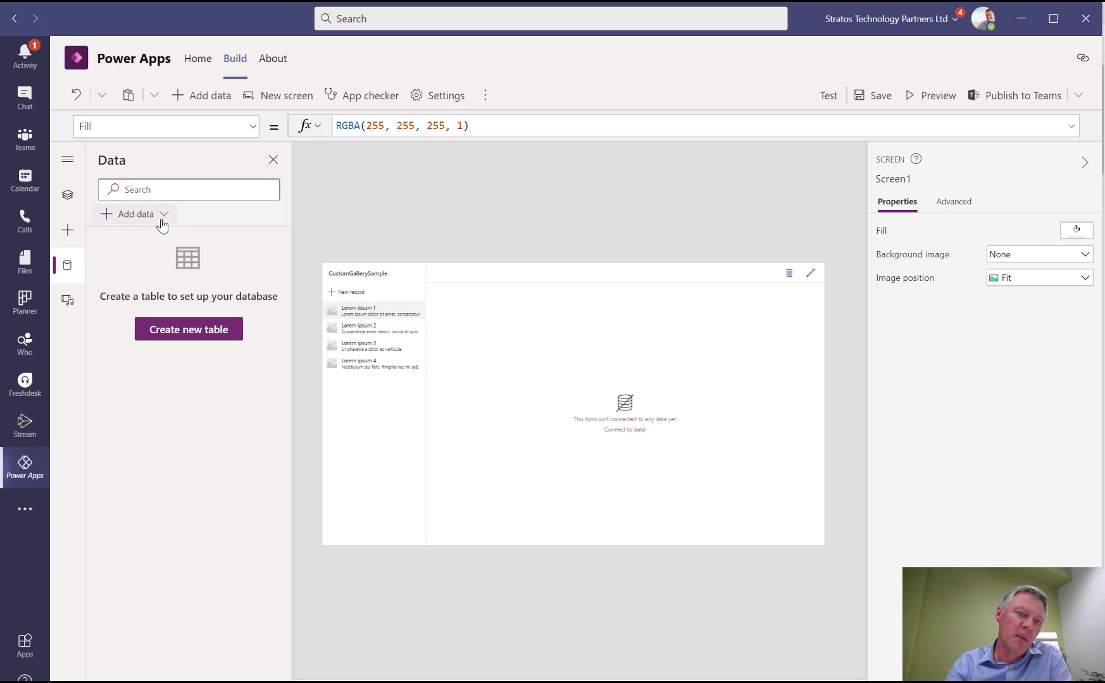
pyautogui.click(163, 217)
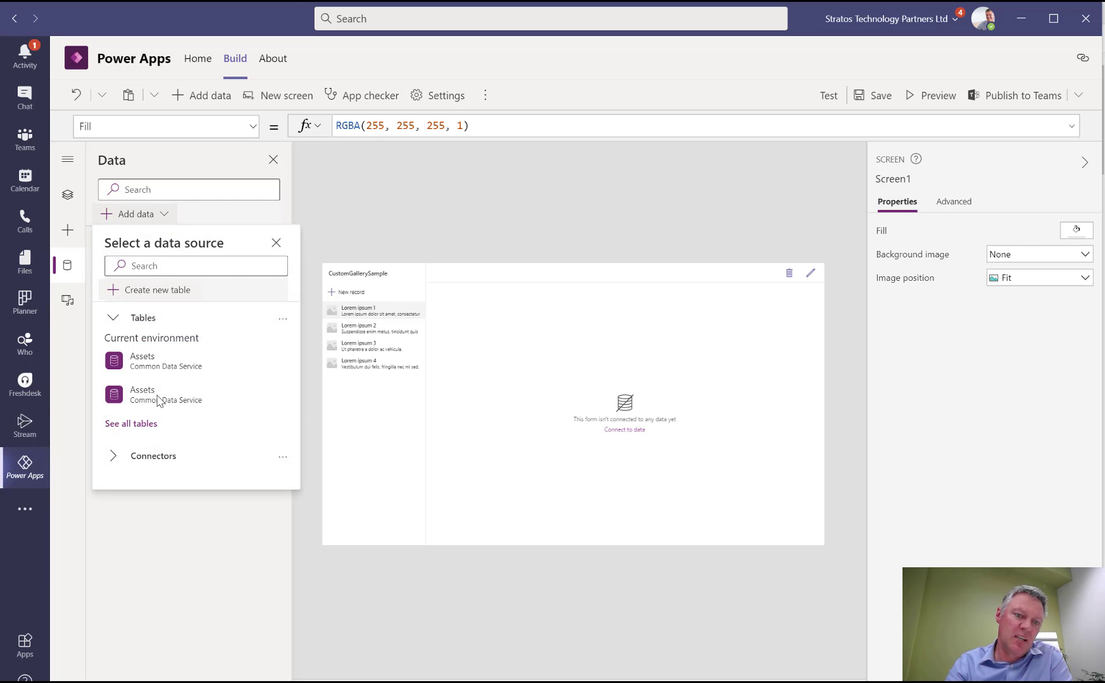
pyautogui.click(137, 458)
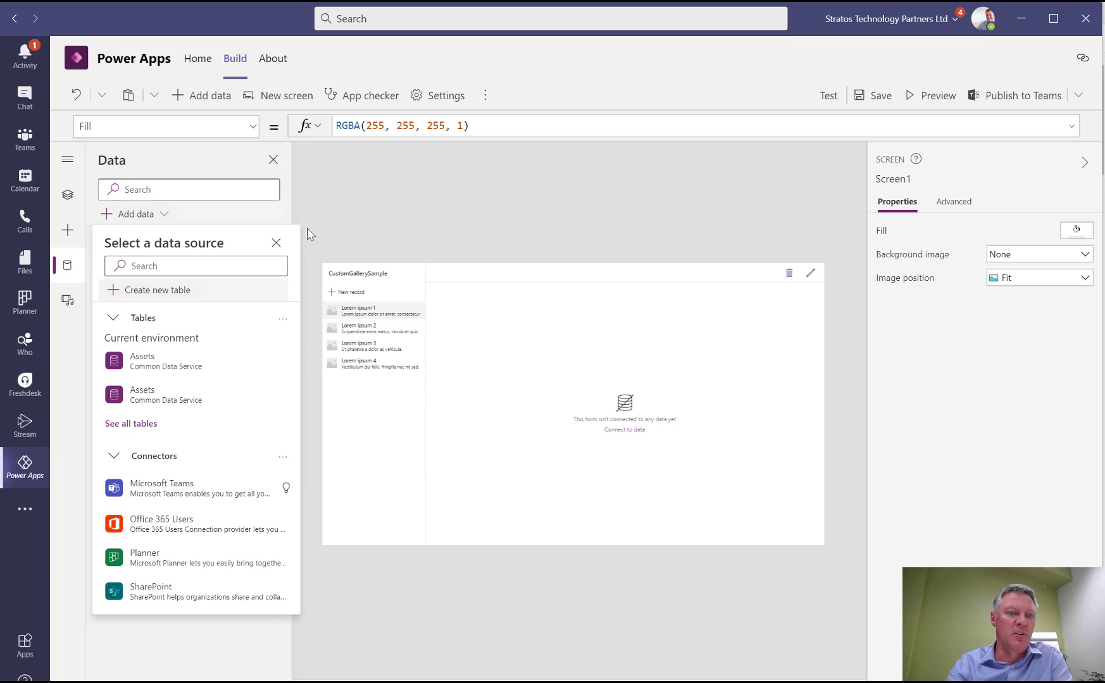
pyautogui.click(346, 197)
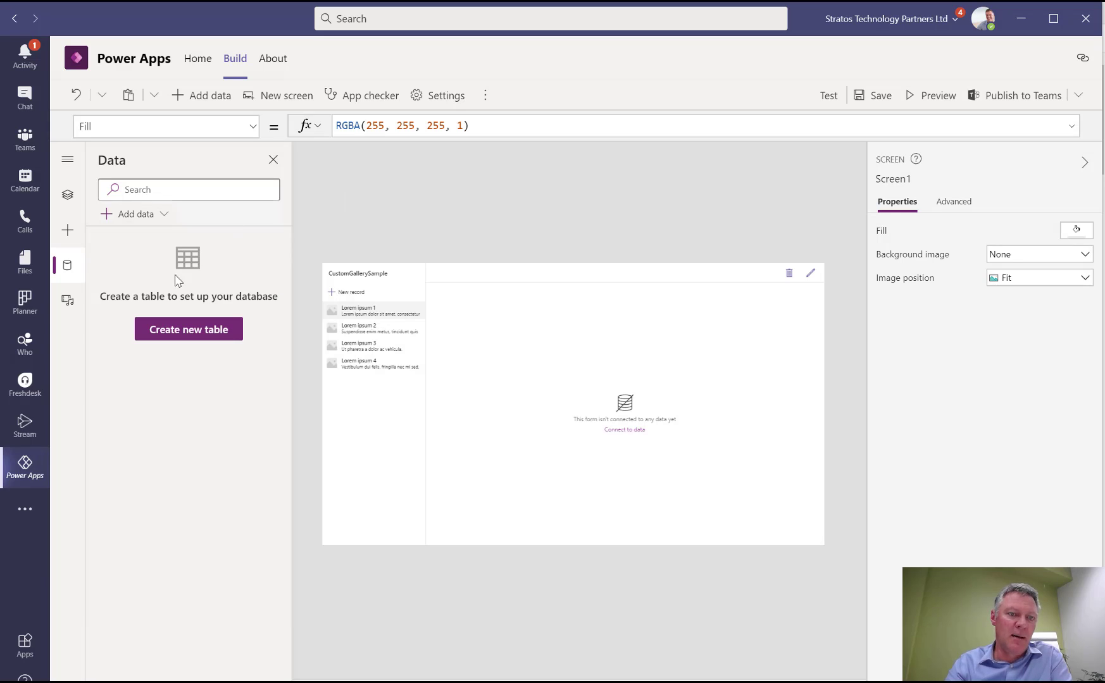
# Step: Create a new table named Asset with the plural name Assets
pyautogui.click(176, 330)
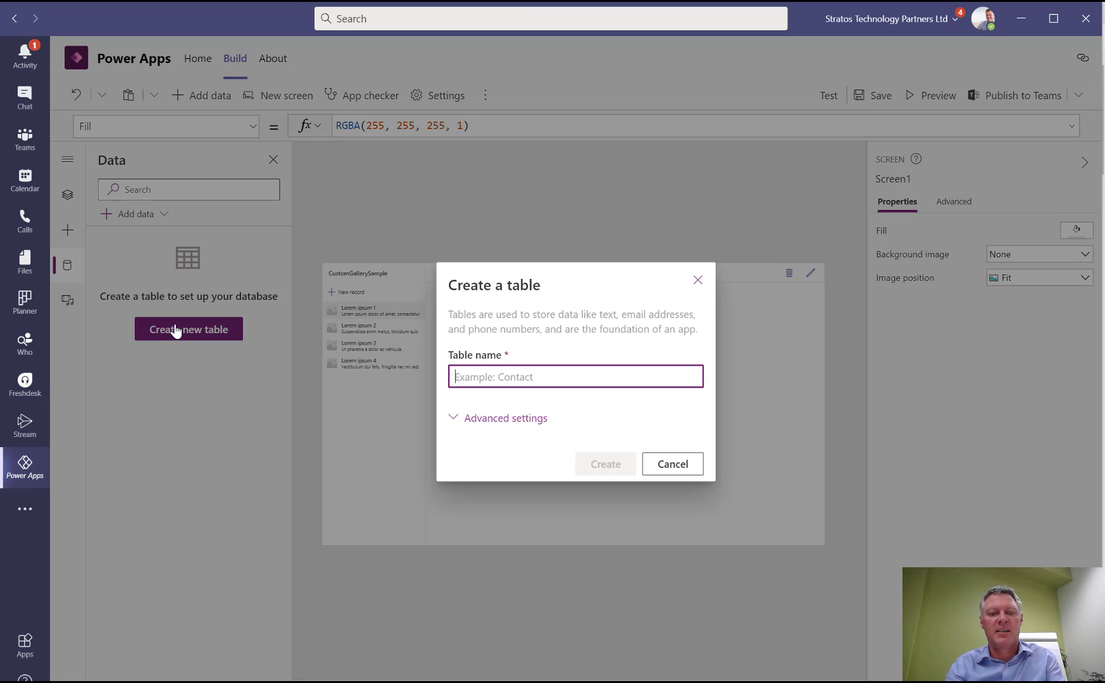
pyautogui.write('Asset')
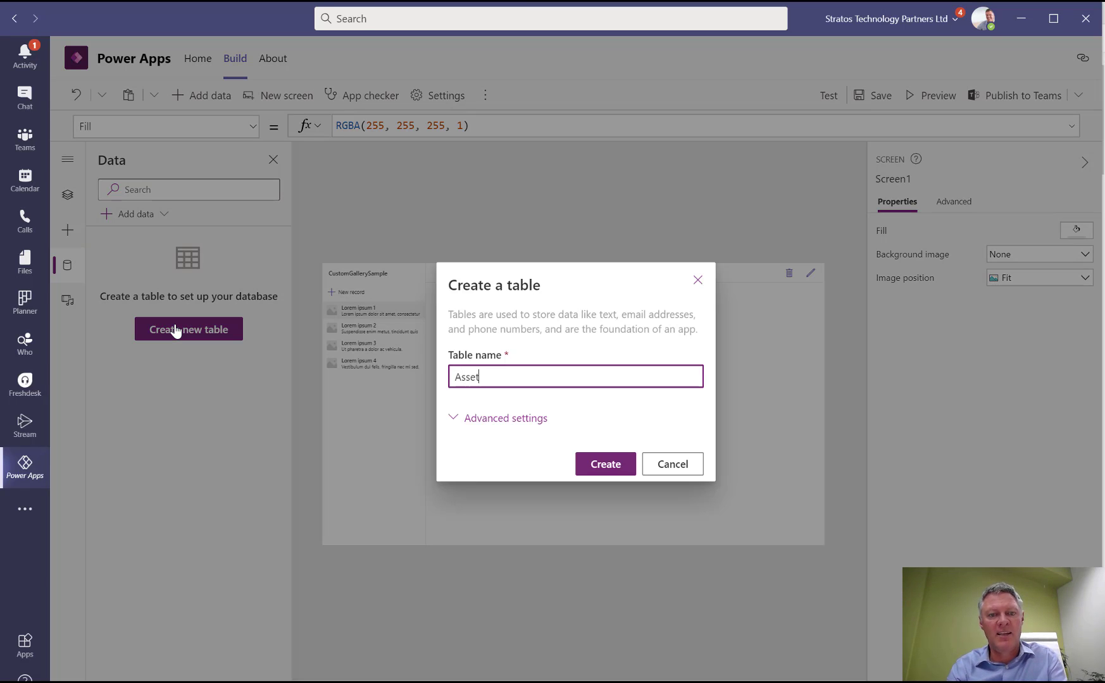
pyautogui.click(503, 418)
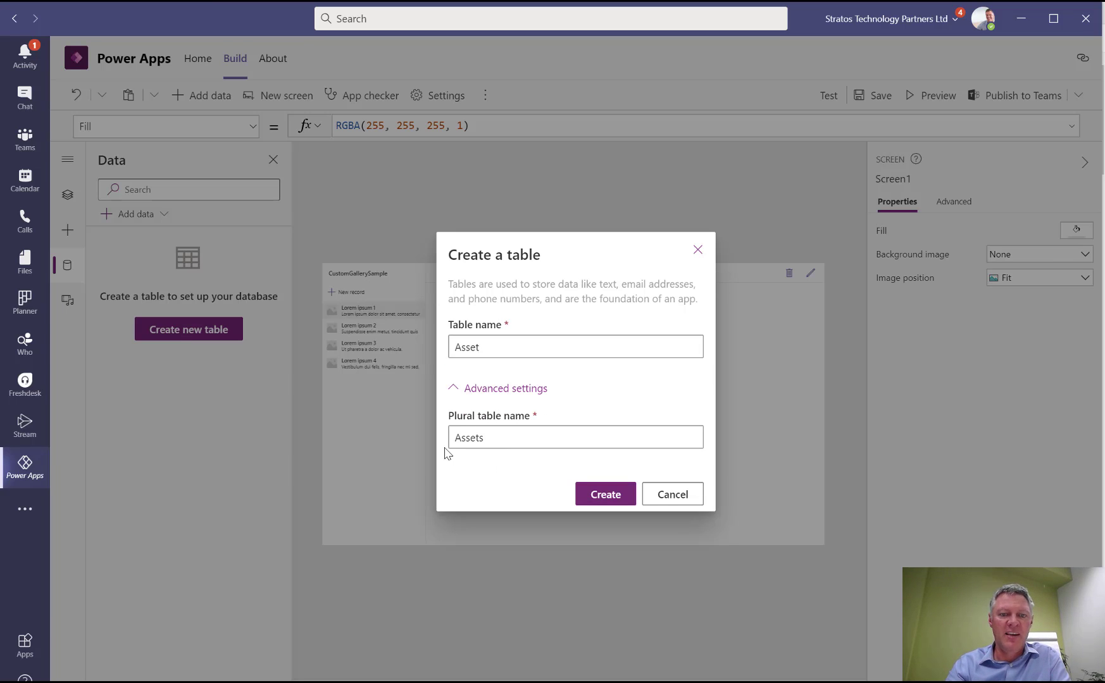
pyautogui.click(600, 495)
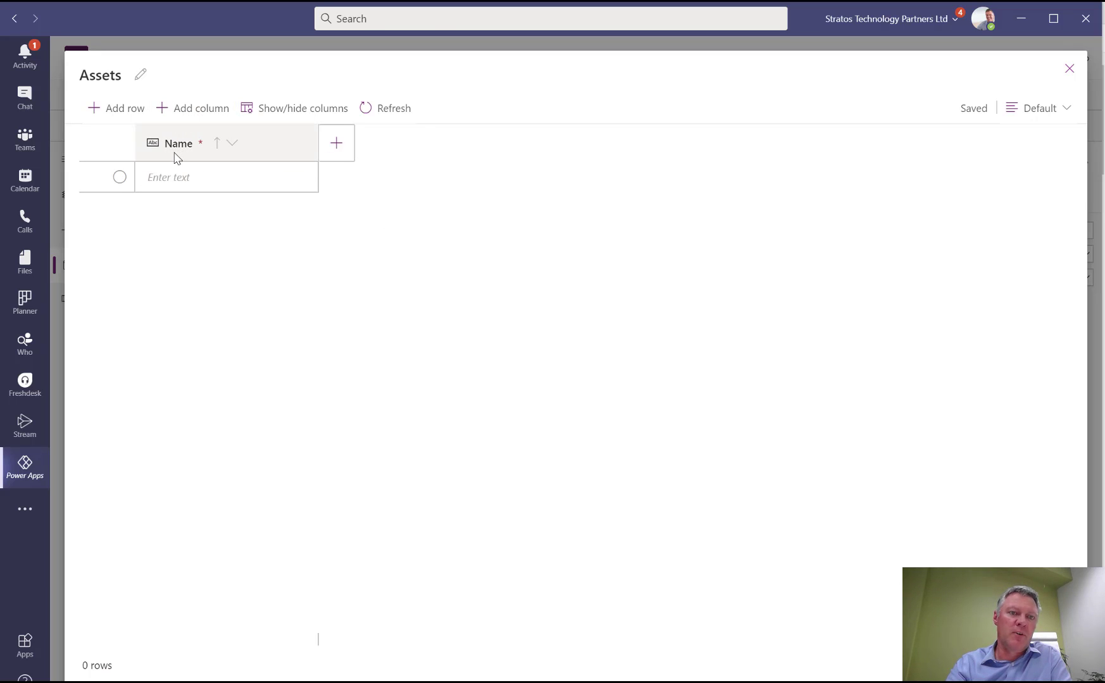
# Step: Add a column named Value of type Number to the Assets table
pyautogui.click(210, 109)
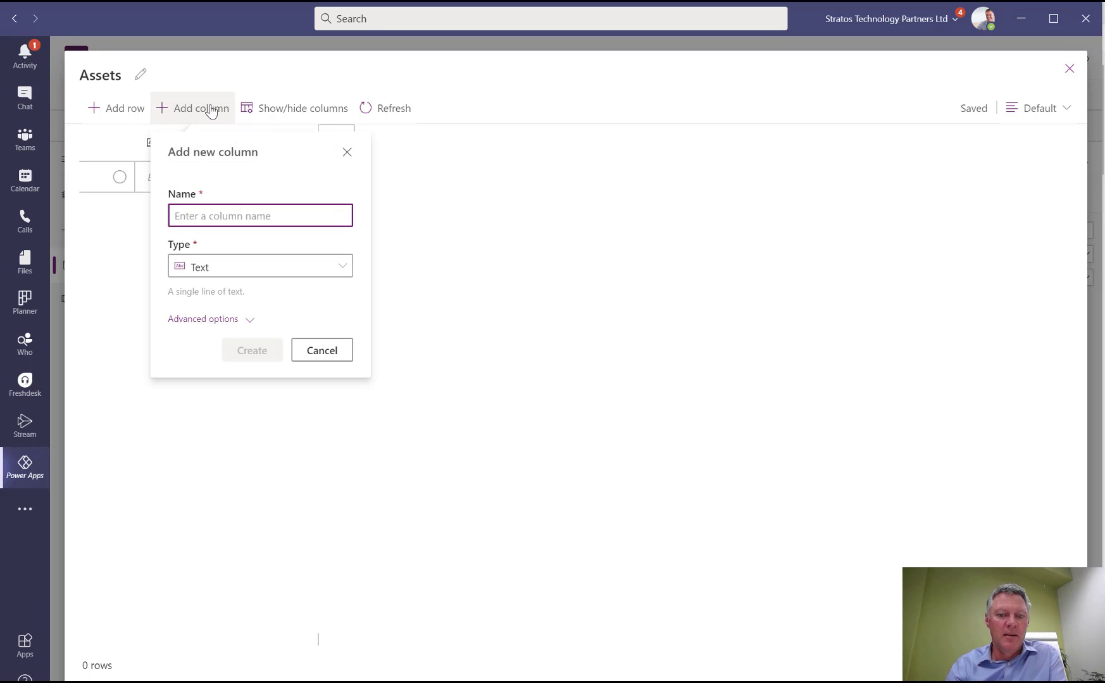
pyautogui.write('Value')
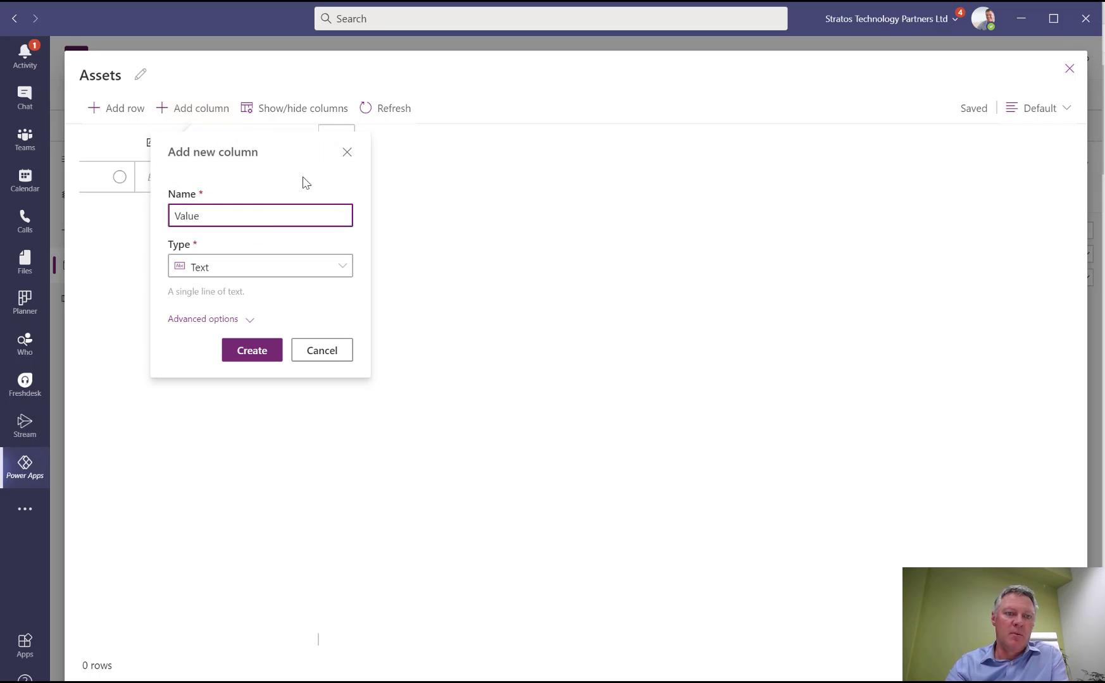
pyautogui.click(261, 278)
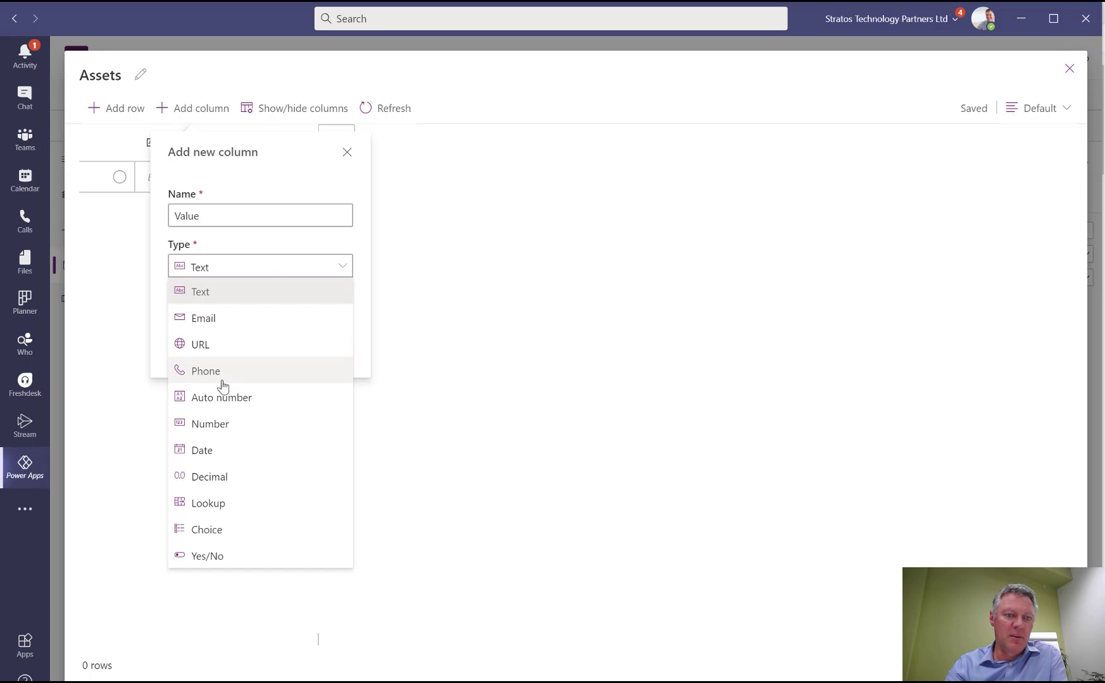
pyautogui.click(217, 424)
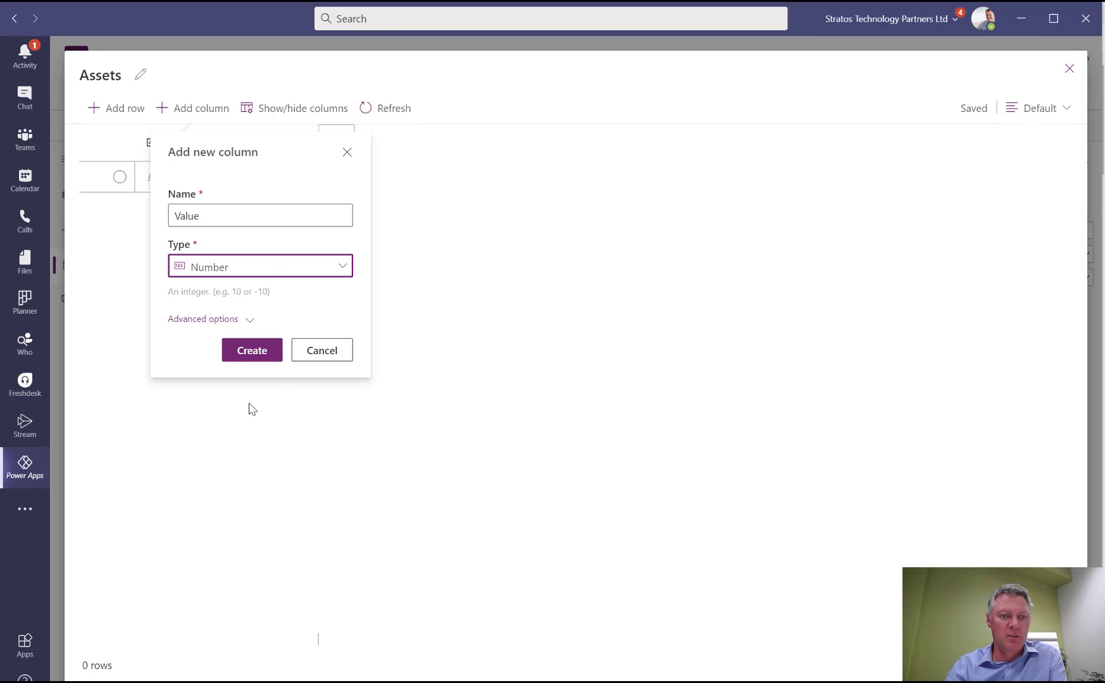
pyautogui.click(259, 354)
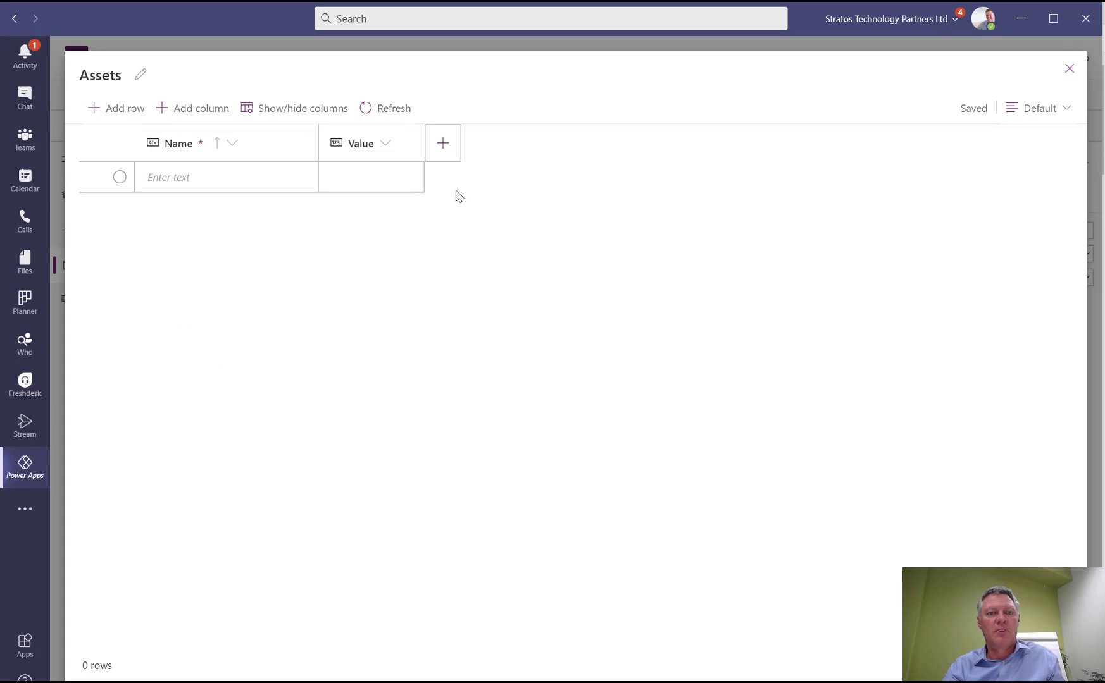
# Step: Add a column named InspectionDate of type Date to the Assets table
pyautogui.click(459, 150)
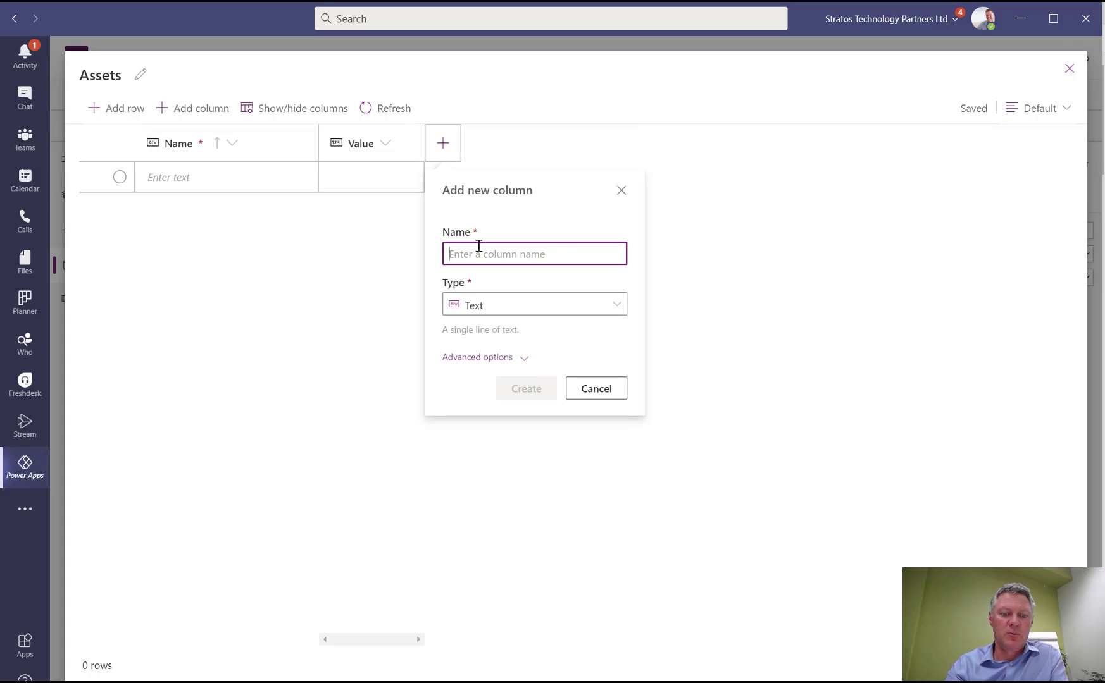
pyautogui.write('Inspectio')
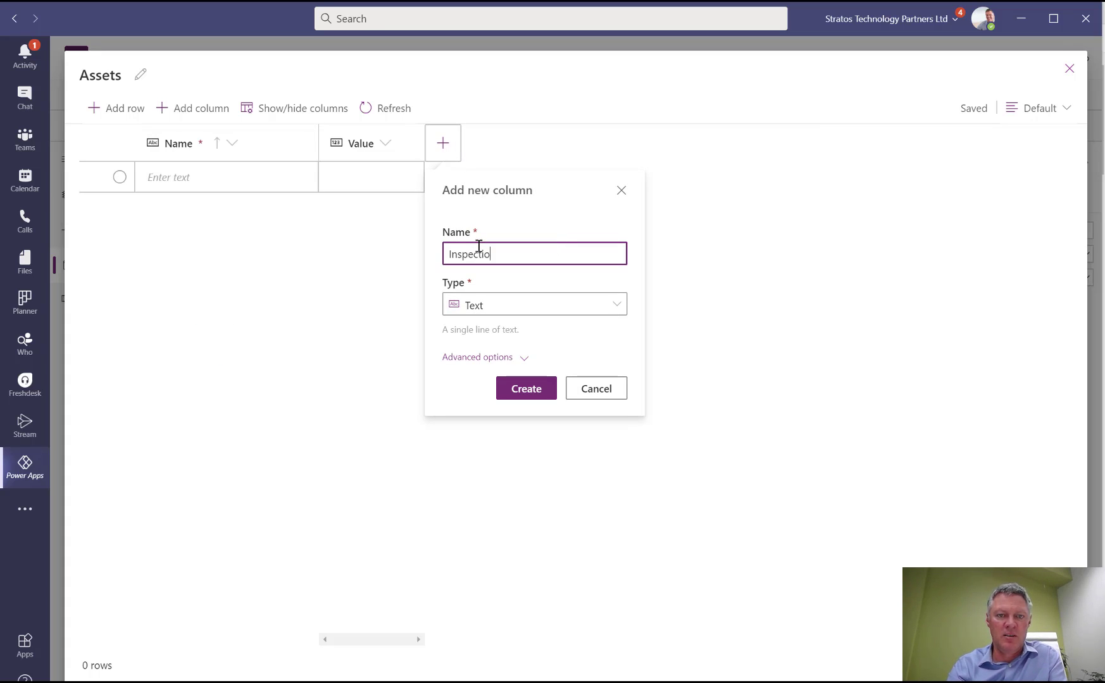
pyautogui.write('nDate')
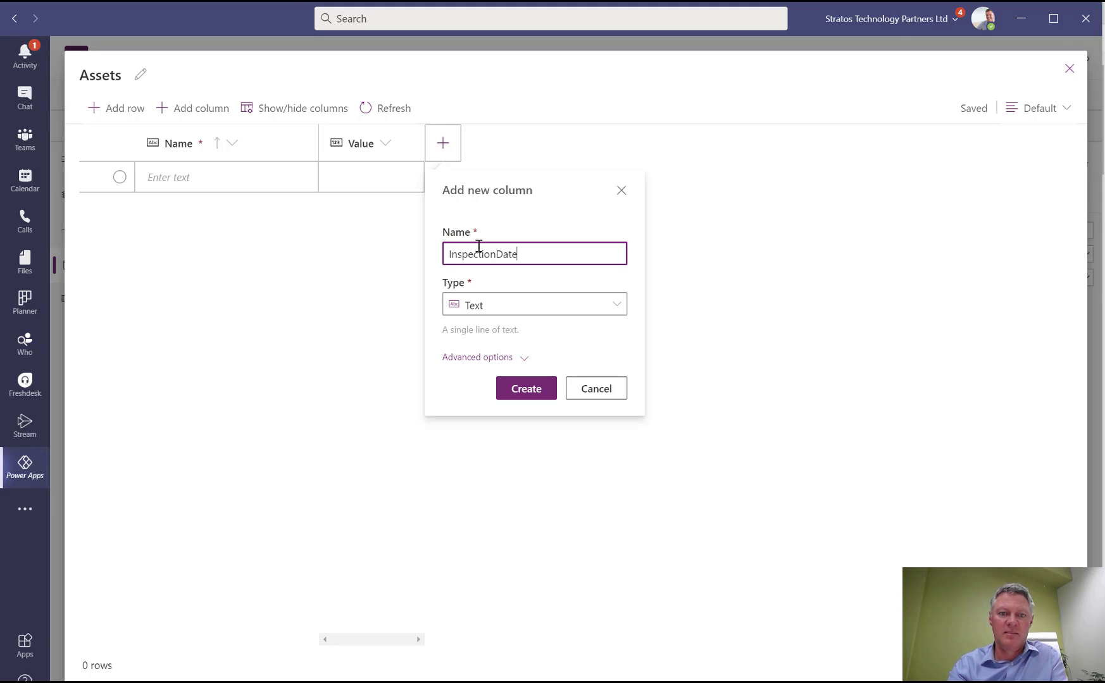
pyautogui.click(587, 309)
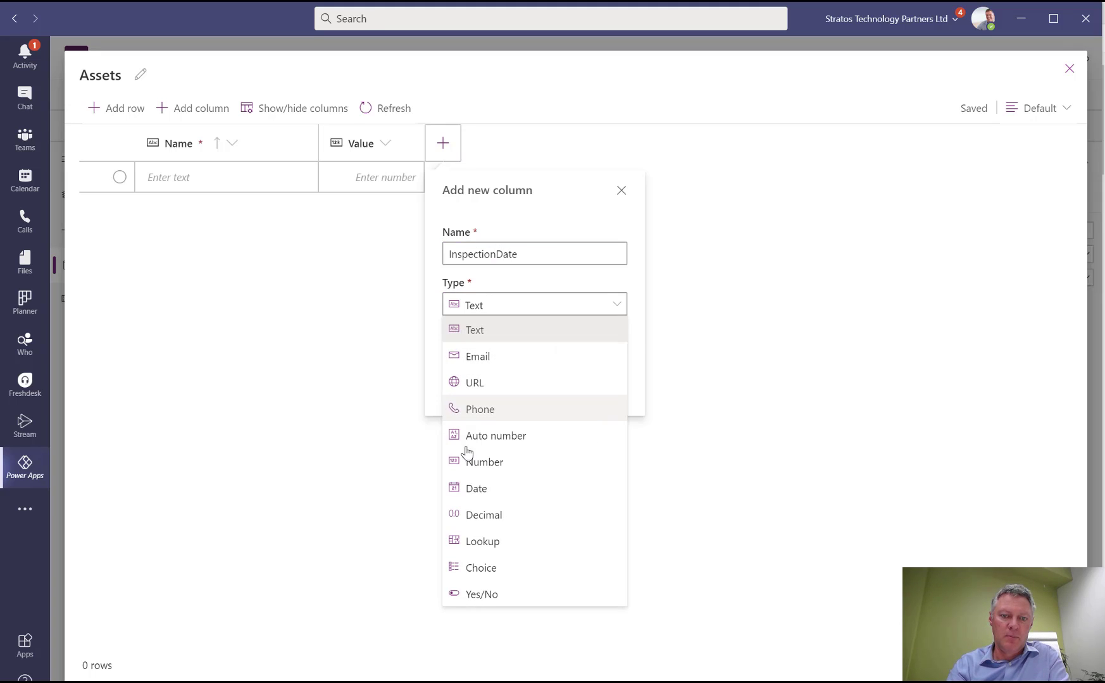
pyautogui.click(487, 489)
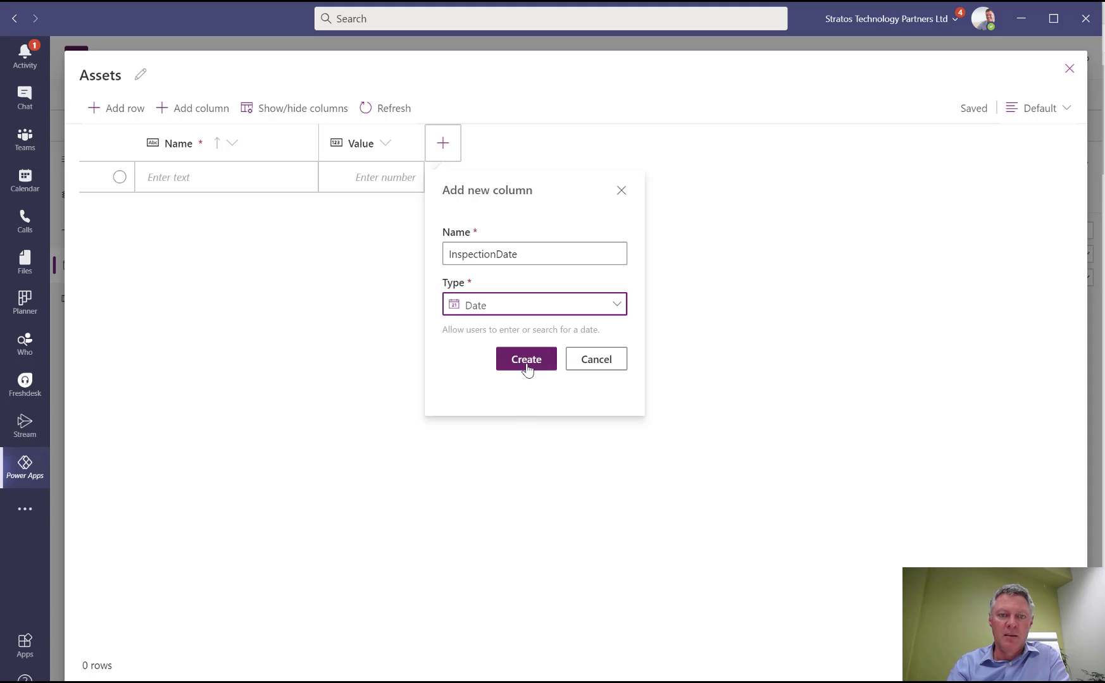
pyautogui.click(525, 367)
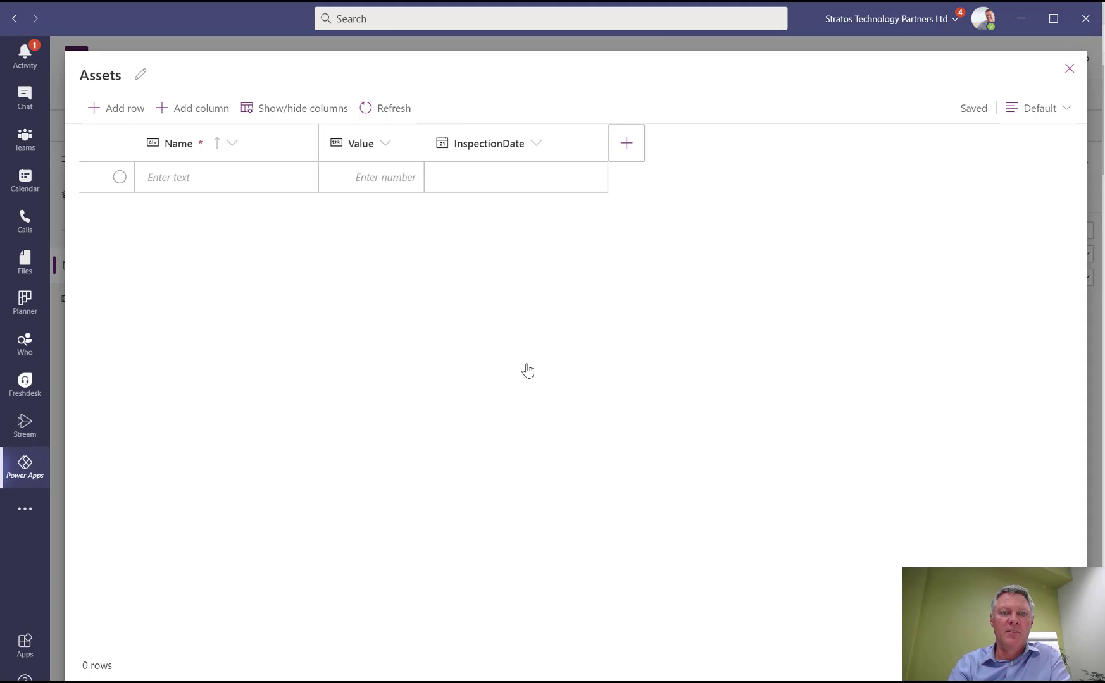
# Step: Enter a Dryer record in the Assets table with value 10,000 and inspection date 30 November 2020, and close the table
pyautogui.click(218, 182)
pyautogui.click(168, 184)
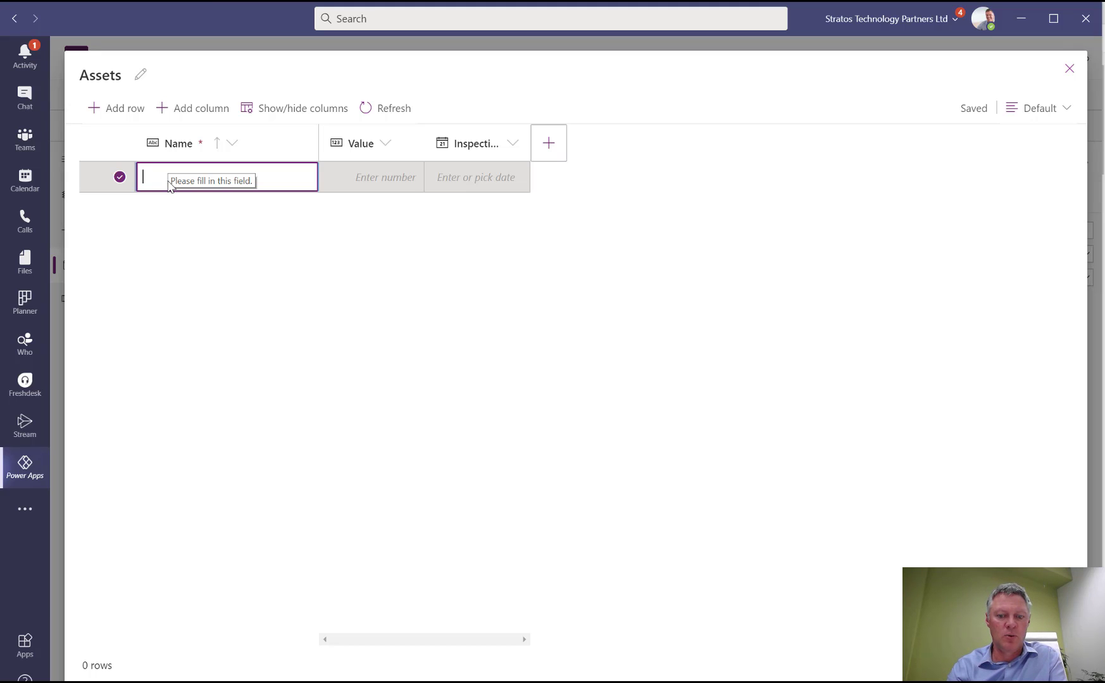
pyautogui.write('Dryer')
pyautogui.press('Tab')
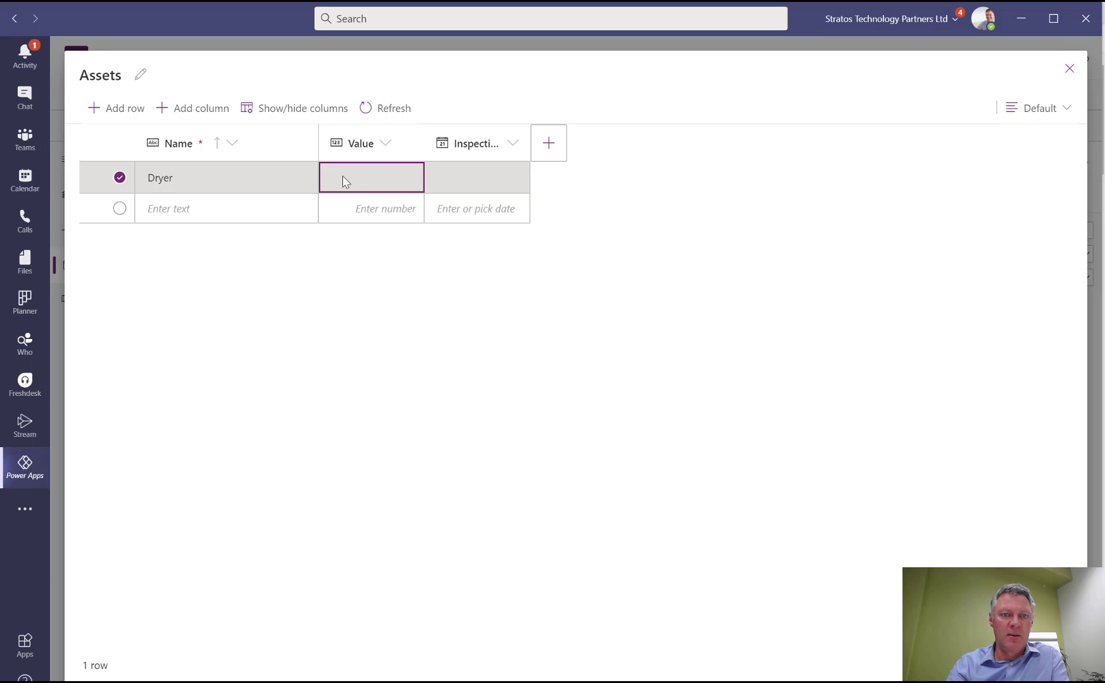
pyautogui.click(345, 183)
pyautogui.write('10,000')
pyautogui.click(467, 184)
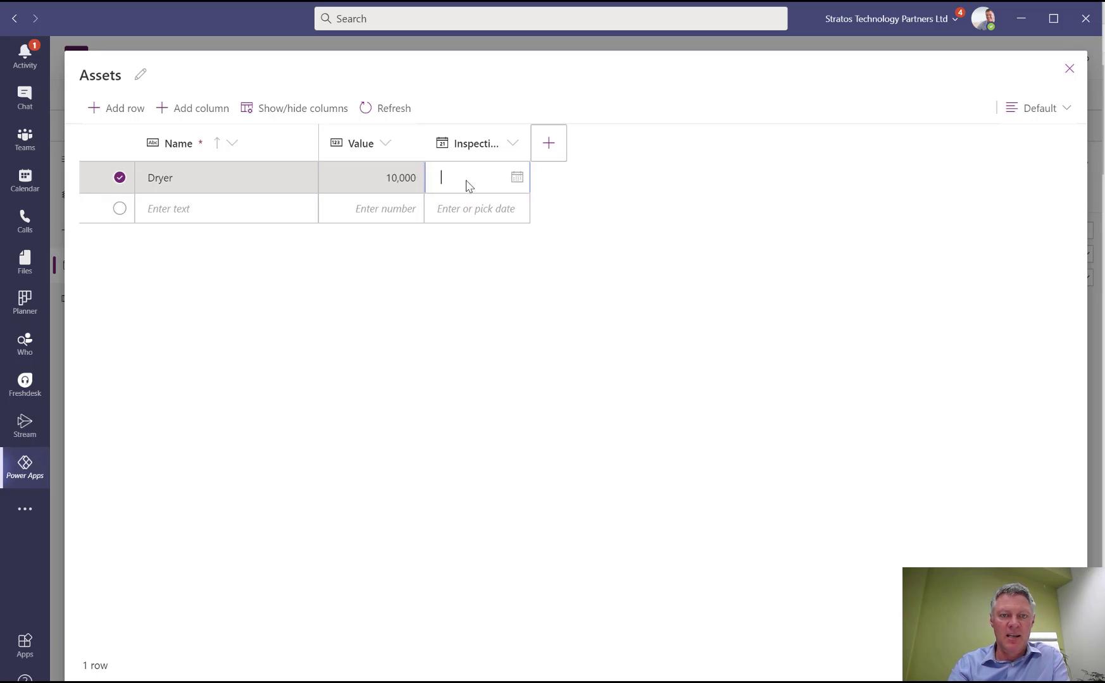
pyautogui.click(515, 178)
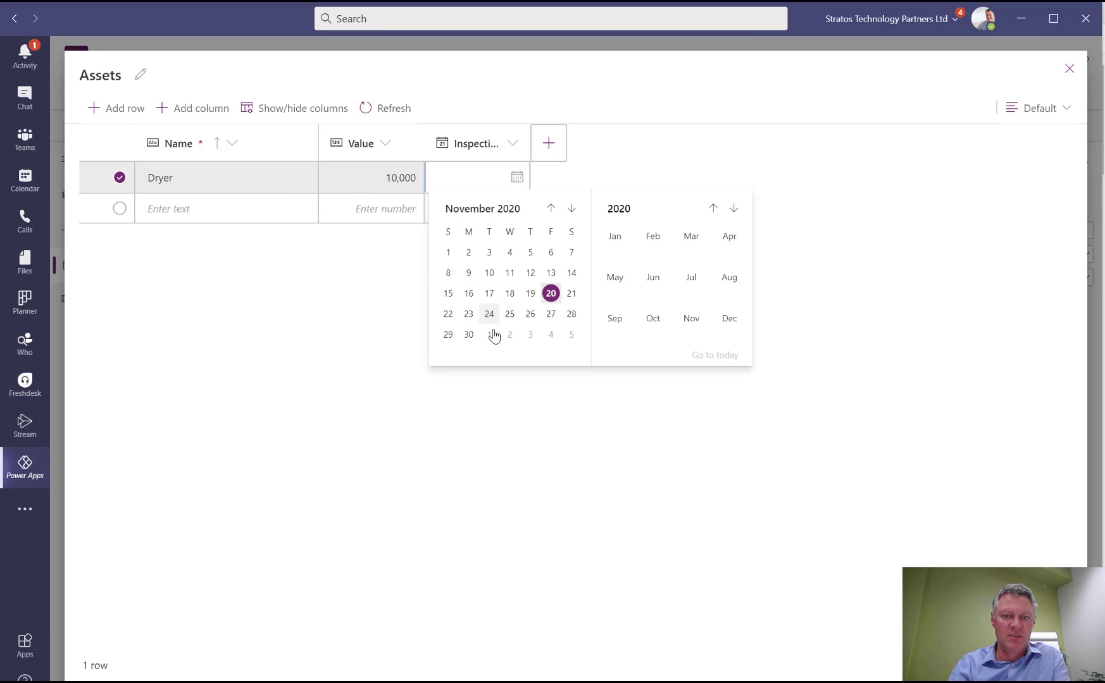
pyautogui.click(472, 336)
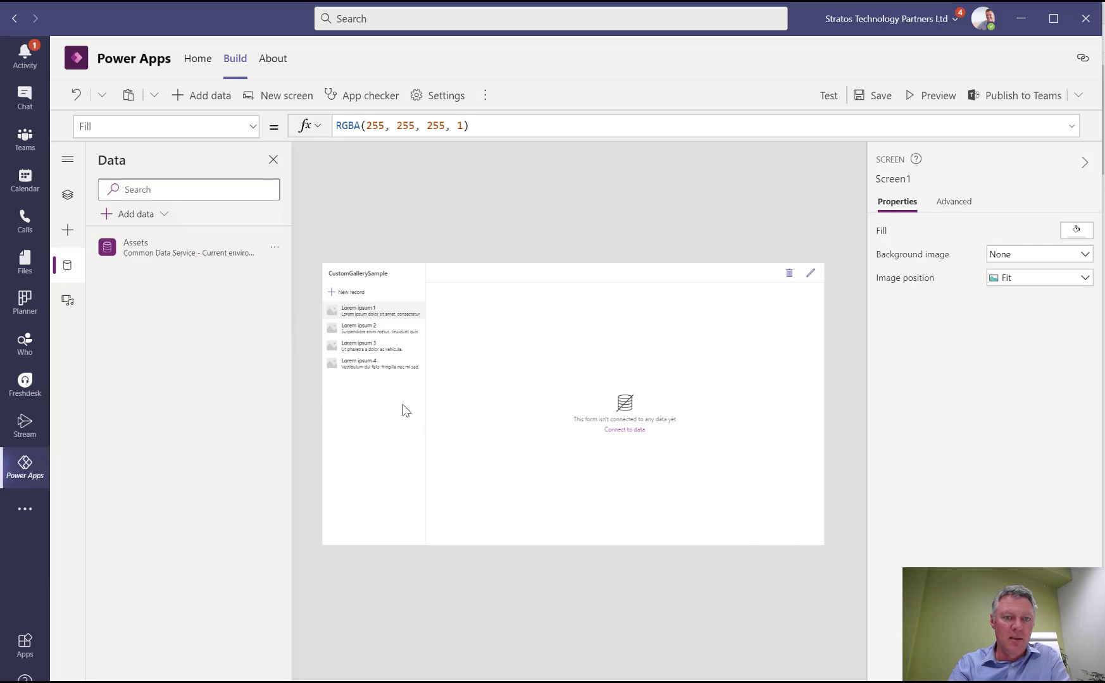
# Step: Connect the browse gallery to the Assets table and select the title label of its Dryer record
pyautogui.click(383, 380)
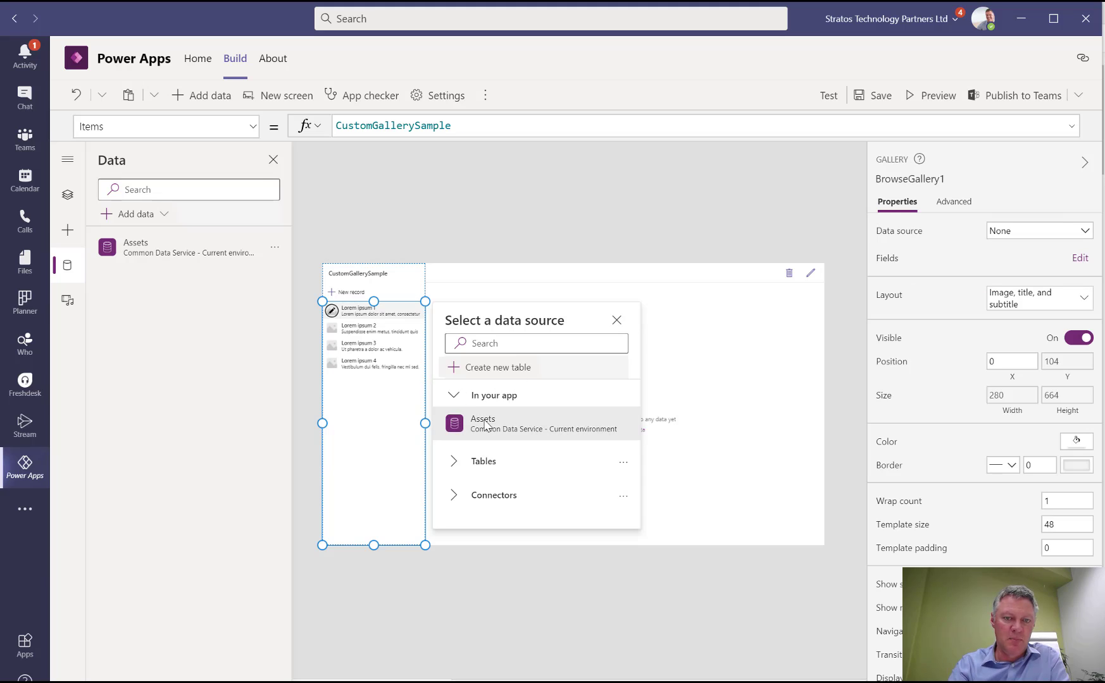
pyautogui.click(525, 422)
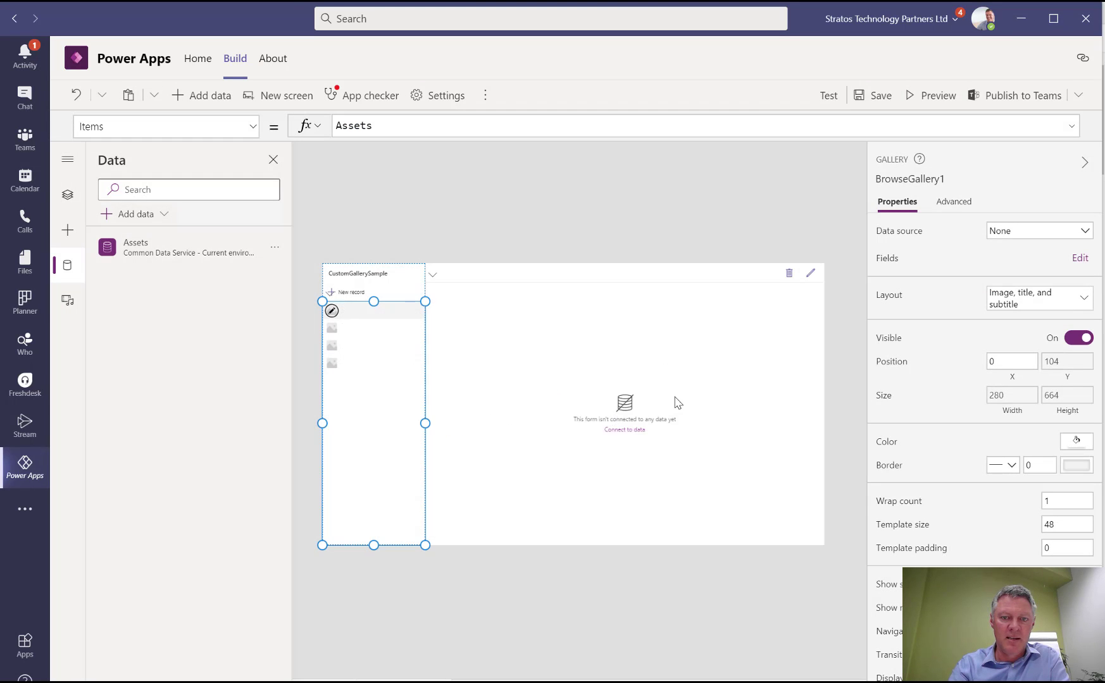
pyautogui.click(618, 412)
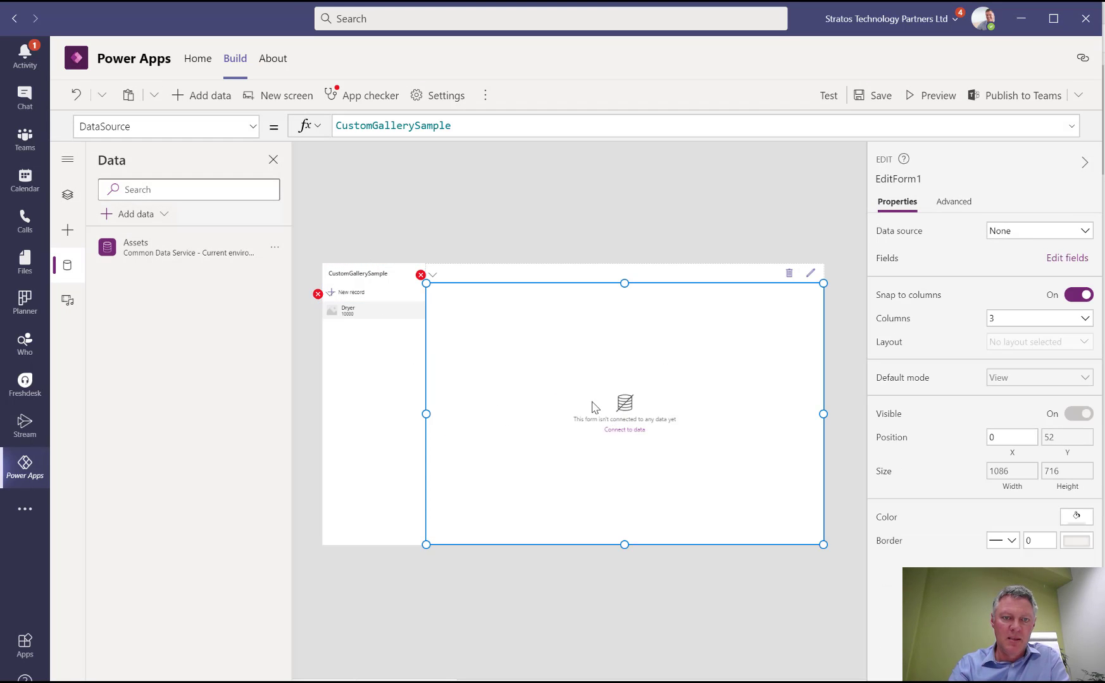
pyautogui.click(356, 315)
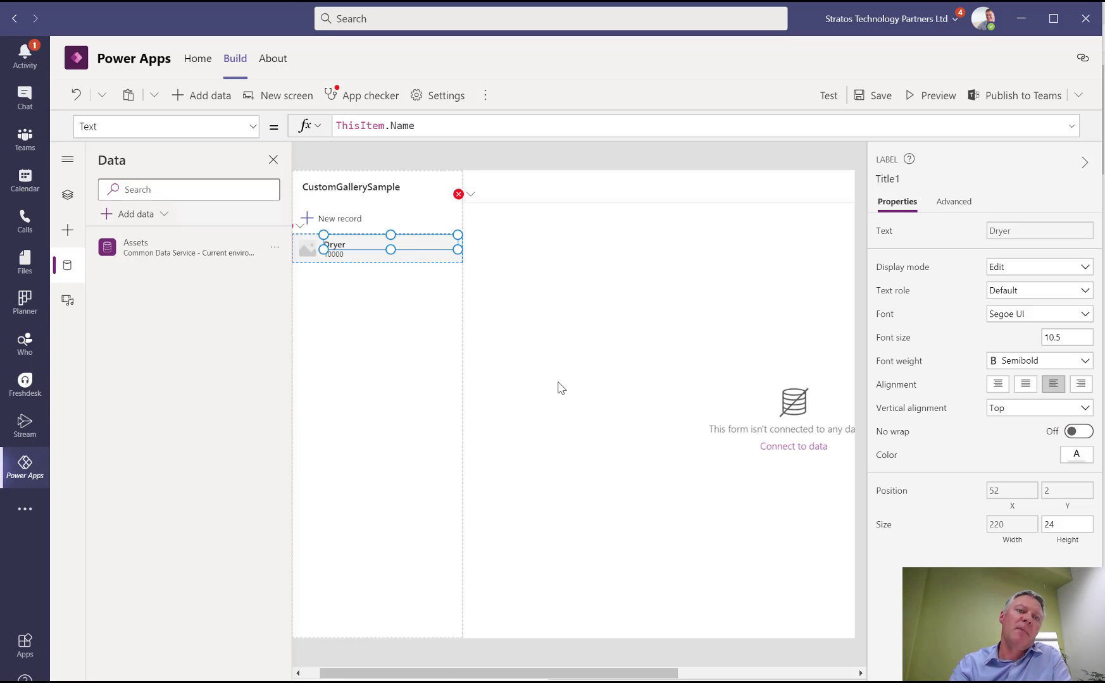
# Step: Switch to the Manage inspections app in the PowerApps channel, dismiss its introduction and expand the app to full view
pyautogui.click(26, 140)
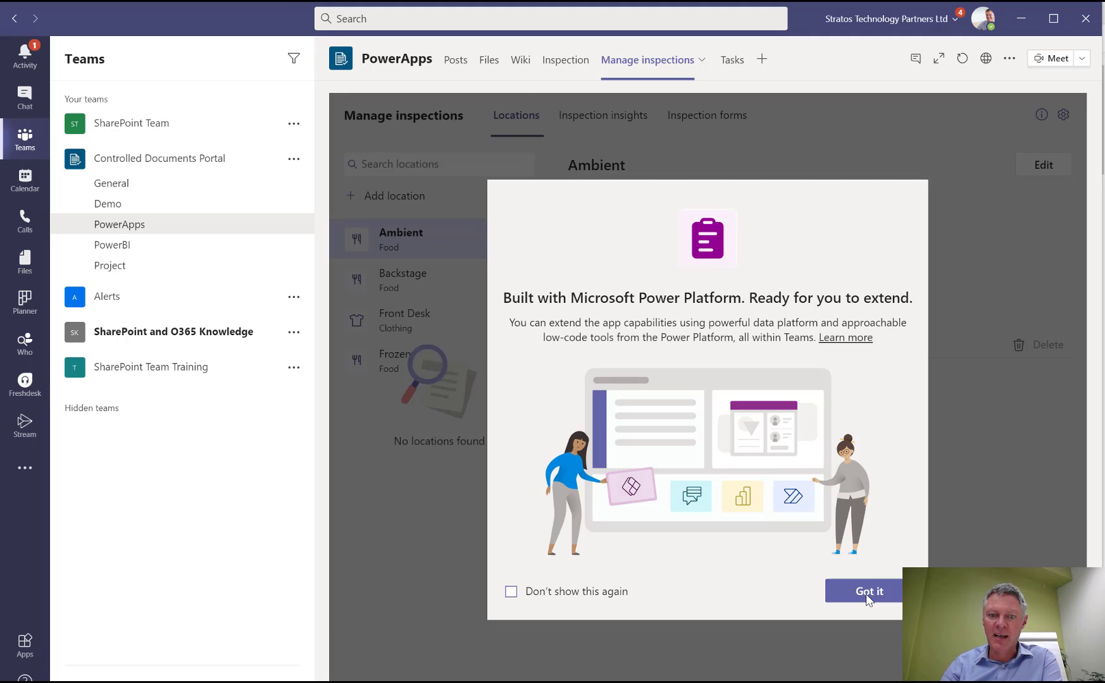
pyautogui.click(858, 586)
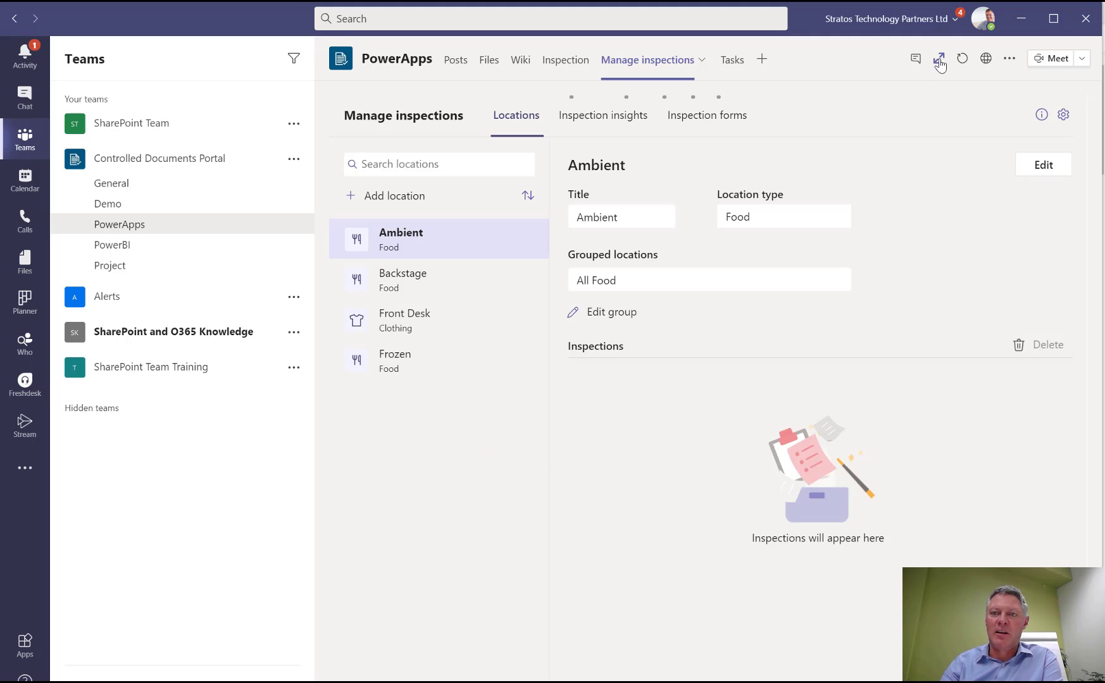
pyautogui.click(939, 58)
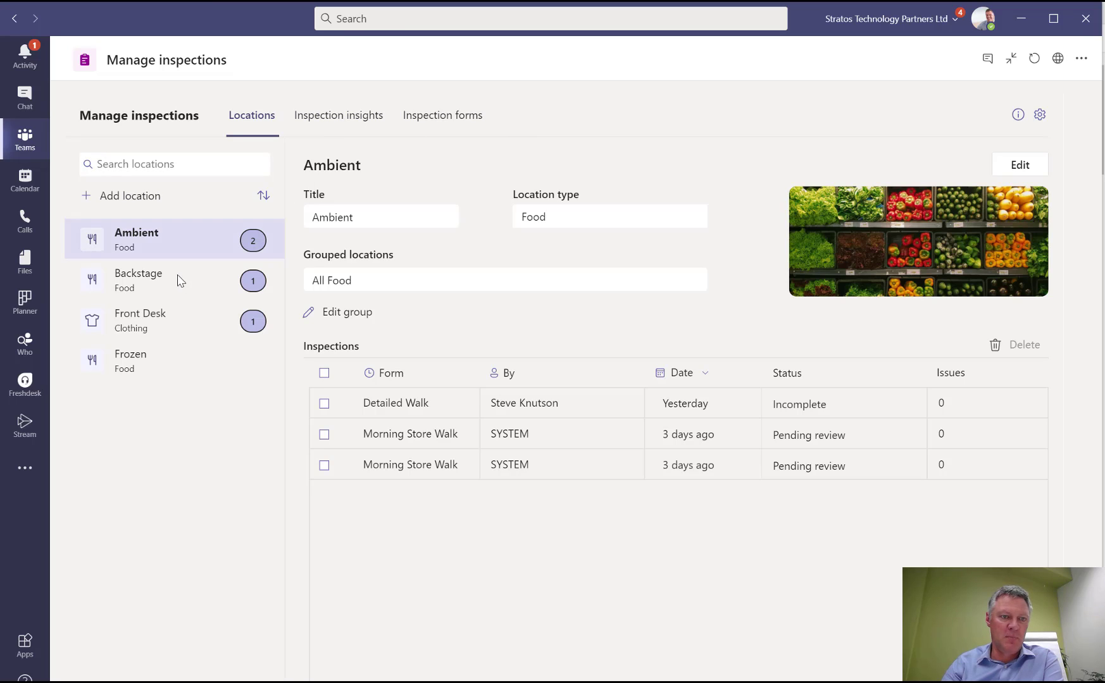
# Step: Review the details and inspections of the Backstage, Front Desk, Ambient and Frozen locations
pyautogui.click(159, 290)
pyautogui.click(141, 321)
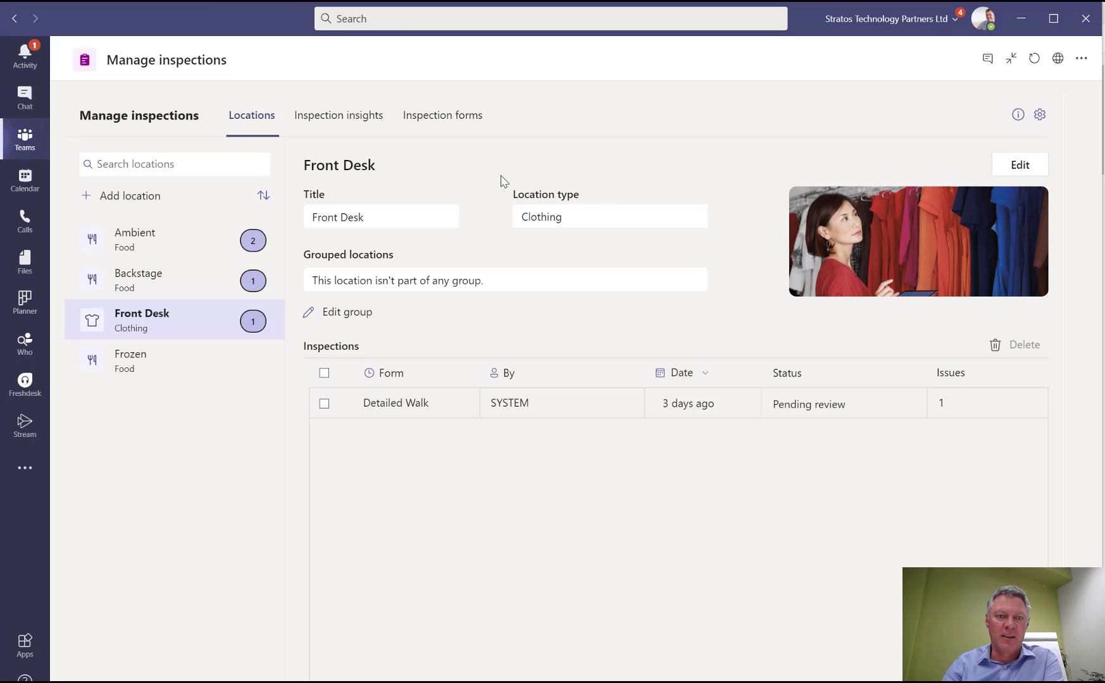
pyautogui.click(145, 251)
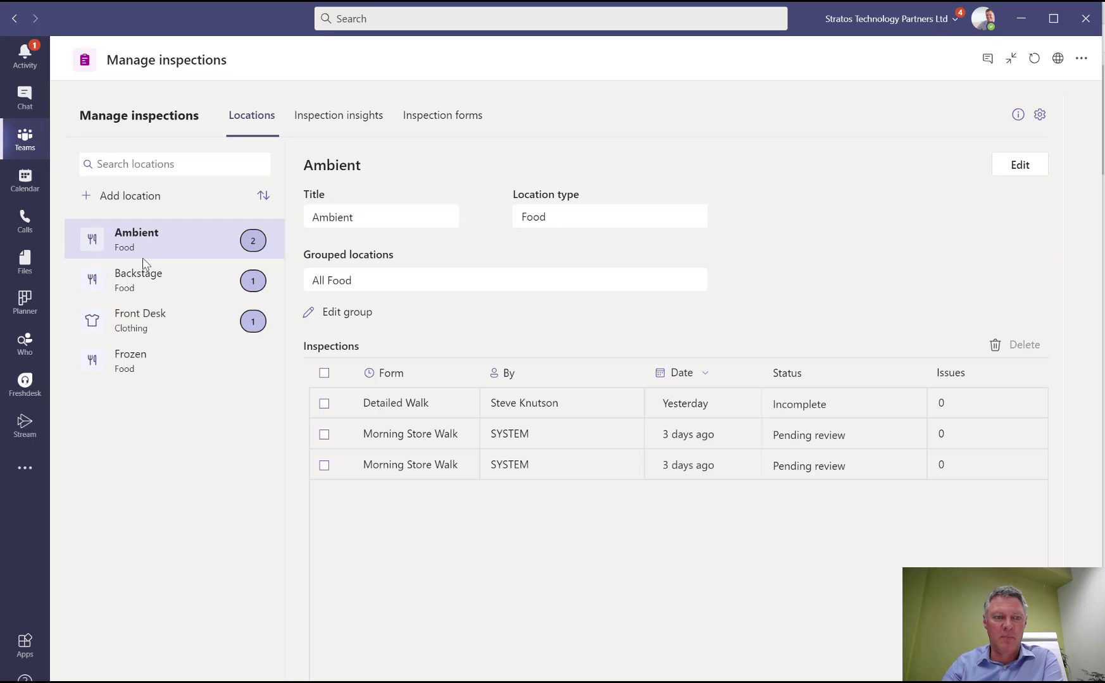
pyautogui.click(138, 359)
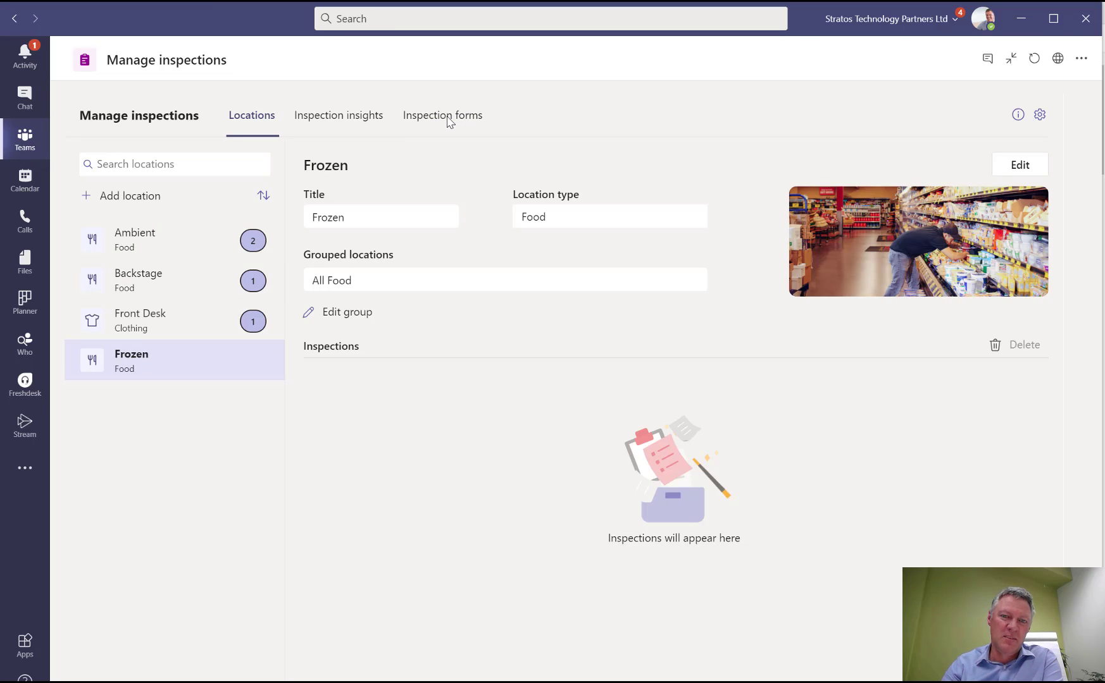
# Step: View the checklist steps of the Detailed Walk inspection form and the inspection insights overview
pyautogui.click(421, 120)
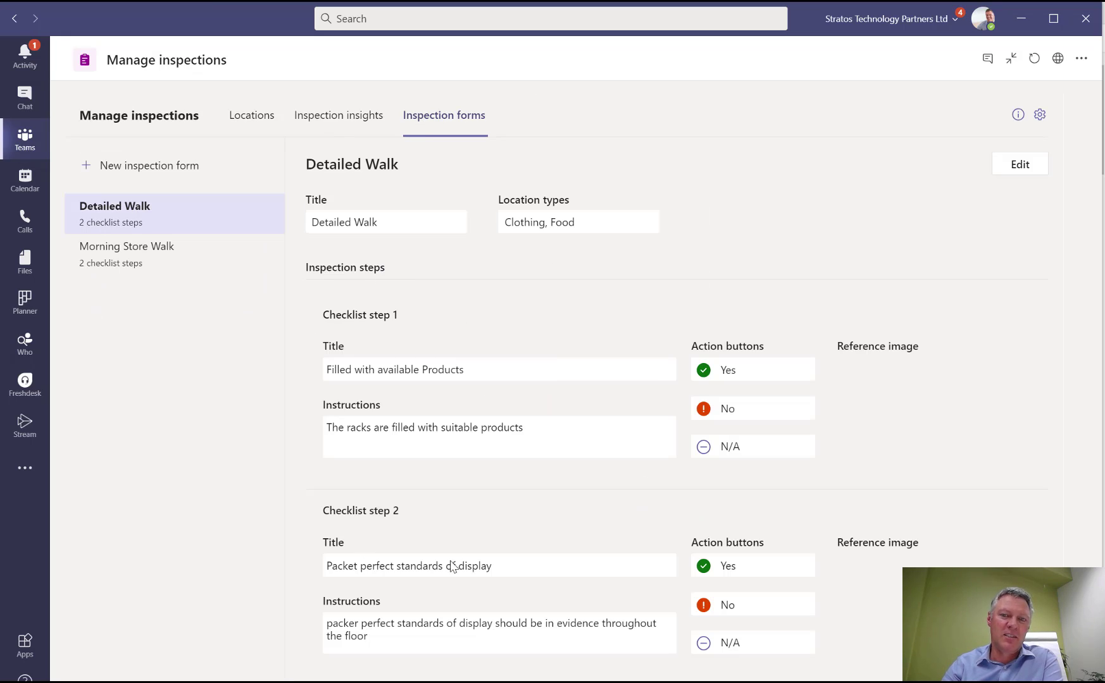
pyautogui.click(342, 125)
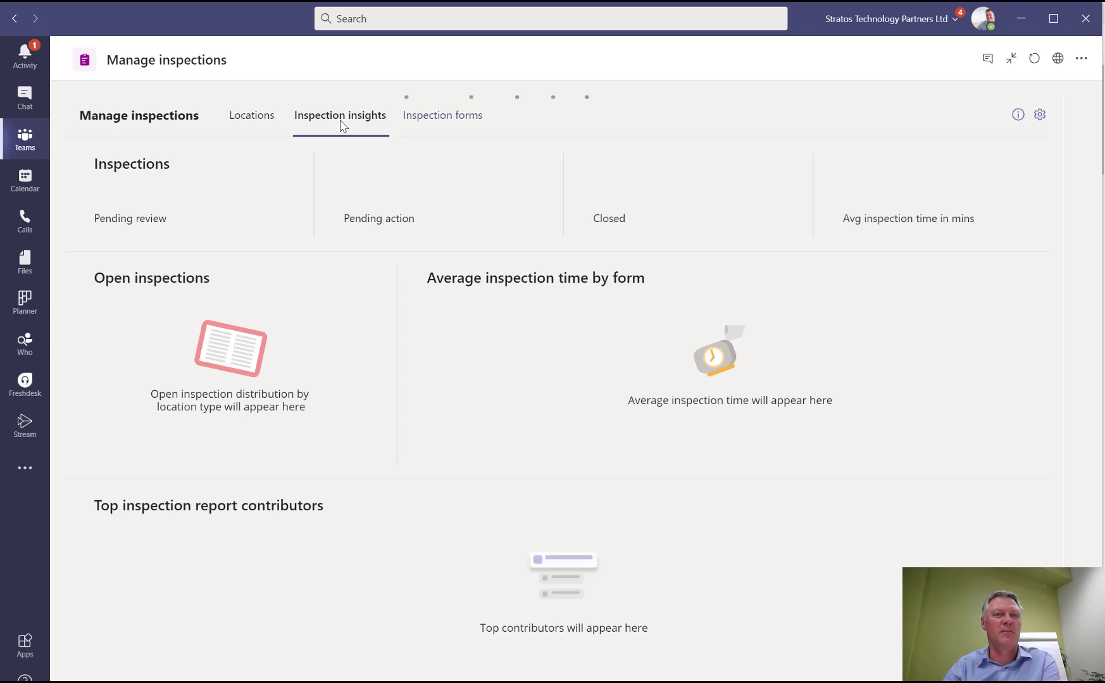